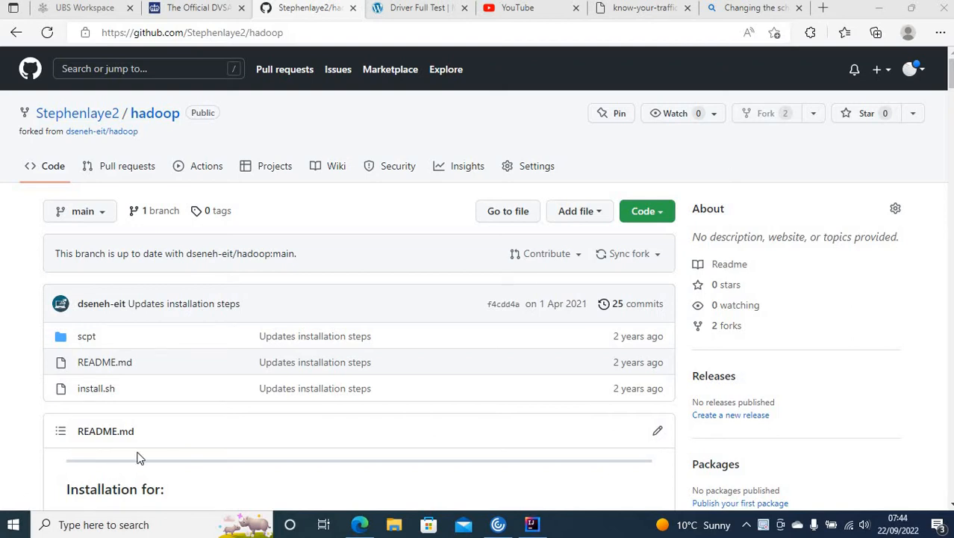
Follow the README's Oracle VirtualBox download link and download the VirtualBox 6.1.38 package for Windows hosts
{"action": "left_click", "coordinate": [187, 476]}
{"action": "scroll", "coordinate": [187, 476], "scroll_direction": "down", "scroll_amount": 2}
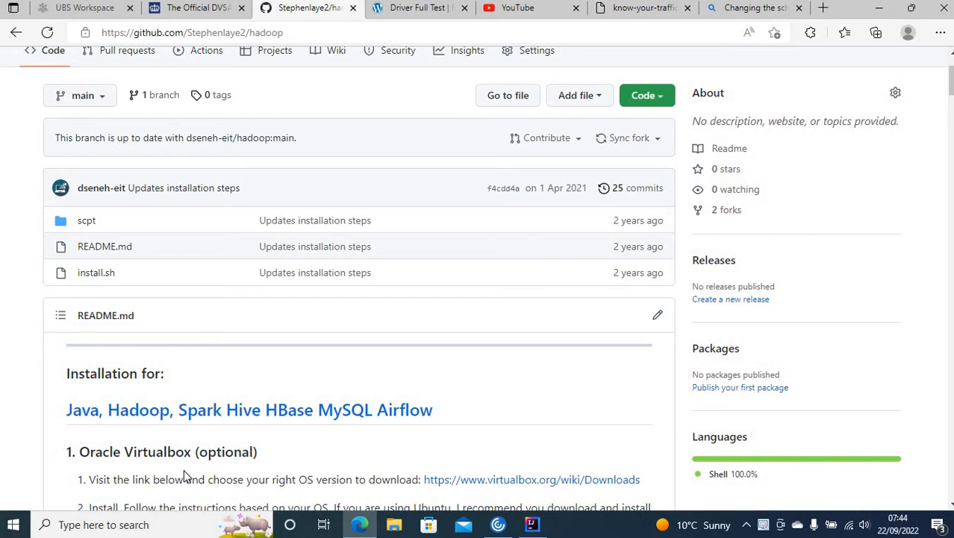
{"action": "scroll", "coordinate": [186, 476], "scroll_direction": "down", "scroll_amount": 3}
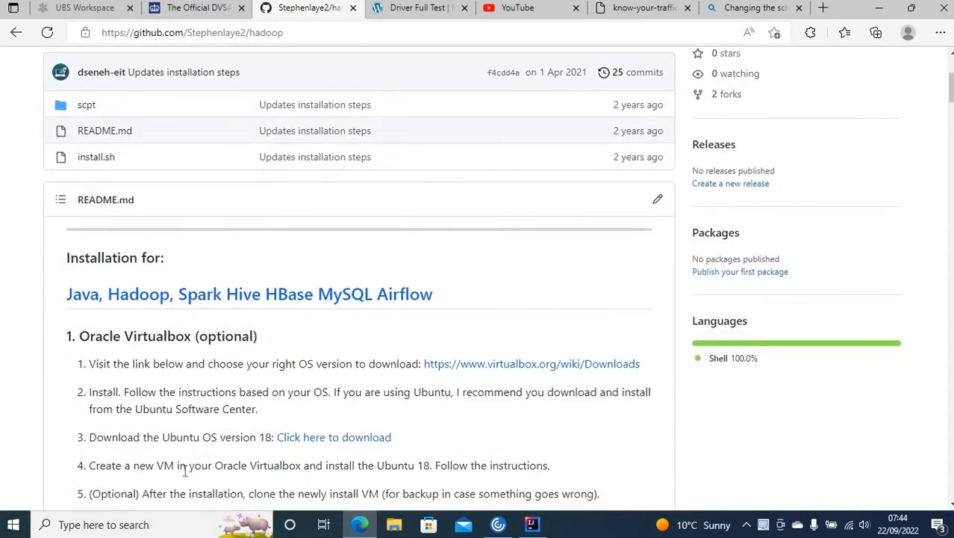
{"action": "scroll", "coordinate": [185, 471], "scroll_direction": "down", "scroll_amount": 3}
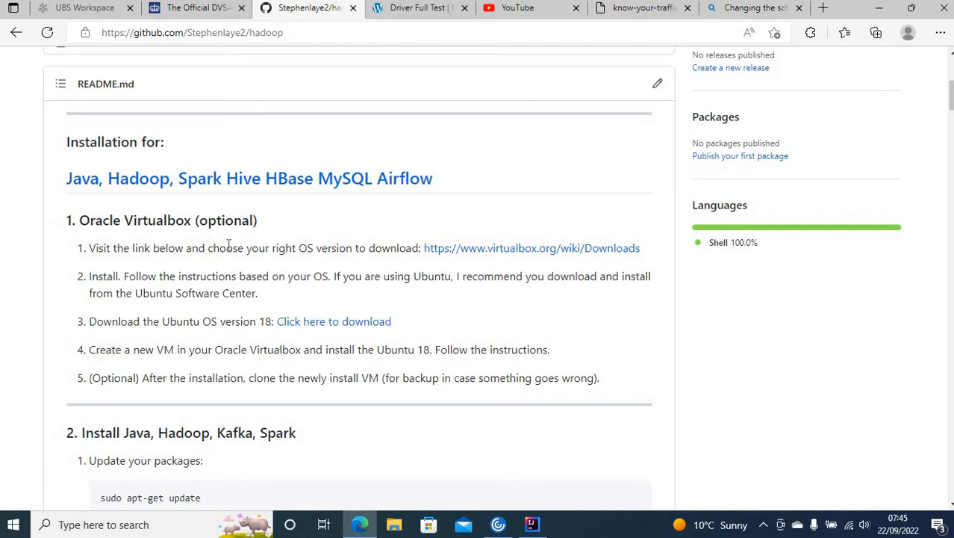
{"action": "left_click", "coordinate": [467, 258]}
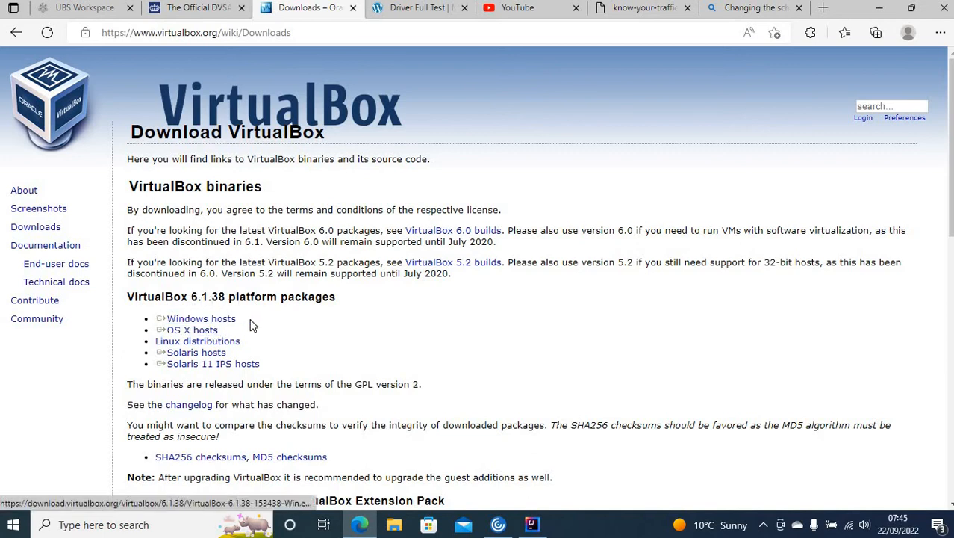
{"action": "left_click", "coordinate": [208, 322]}
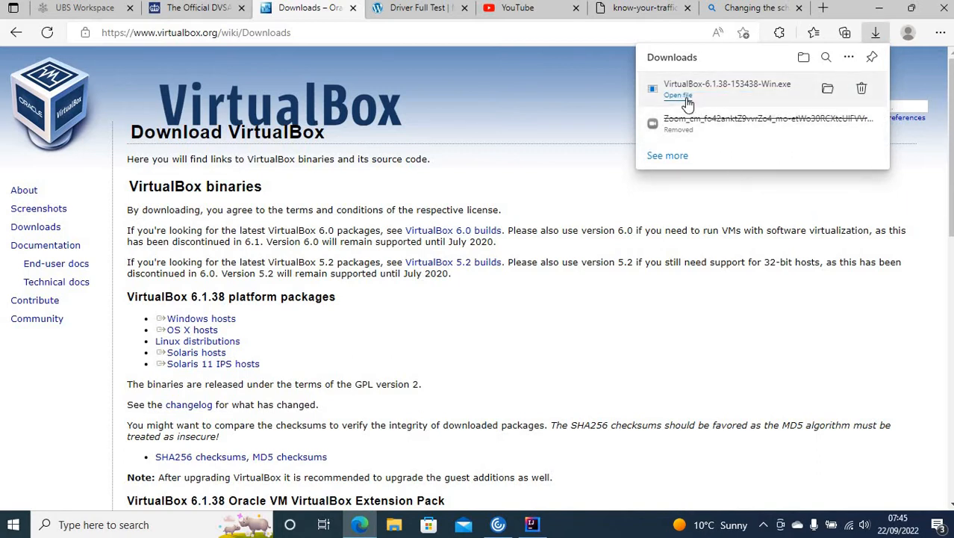
Launch the VirtualBox-6.1.38-153438-Win installer from the Downloads folder in File Explorer
{"action": "left_click", "coordinate": [394, 525]}
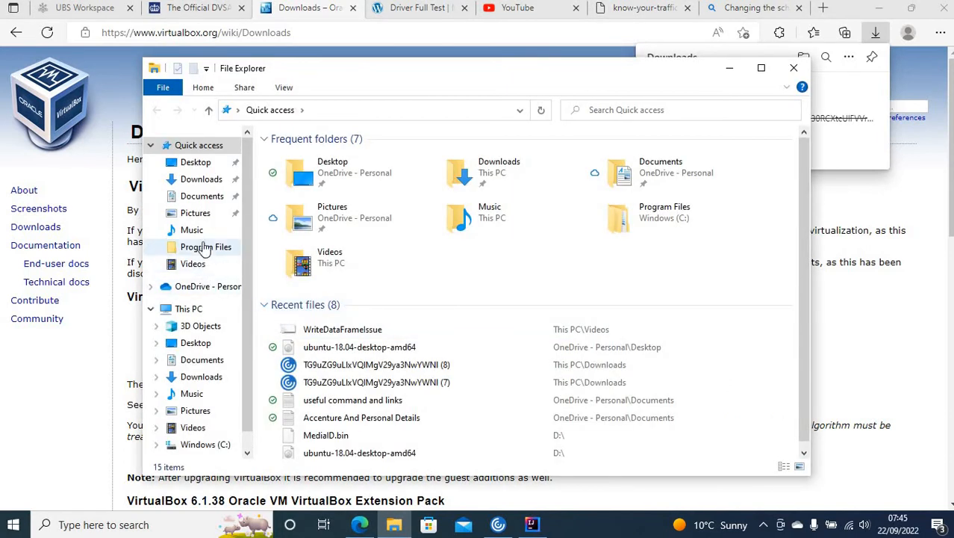
{"action": "left_click", "coordinate": [202, 180]}
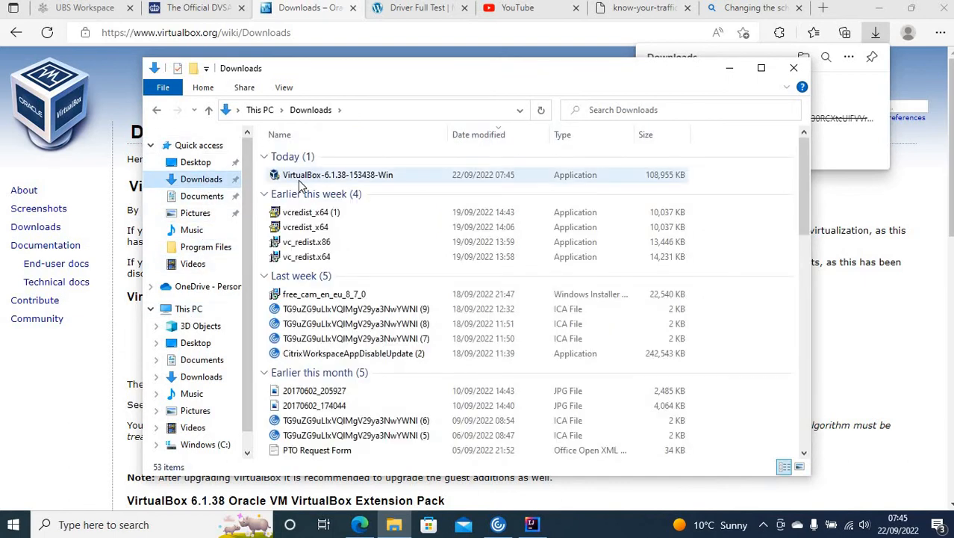
{"action": "double_click", "coordinate": [308, 183]}
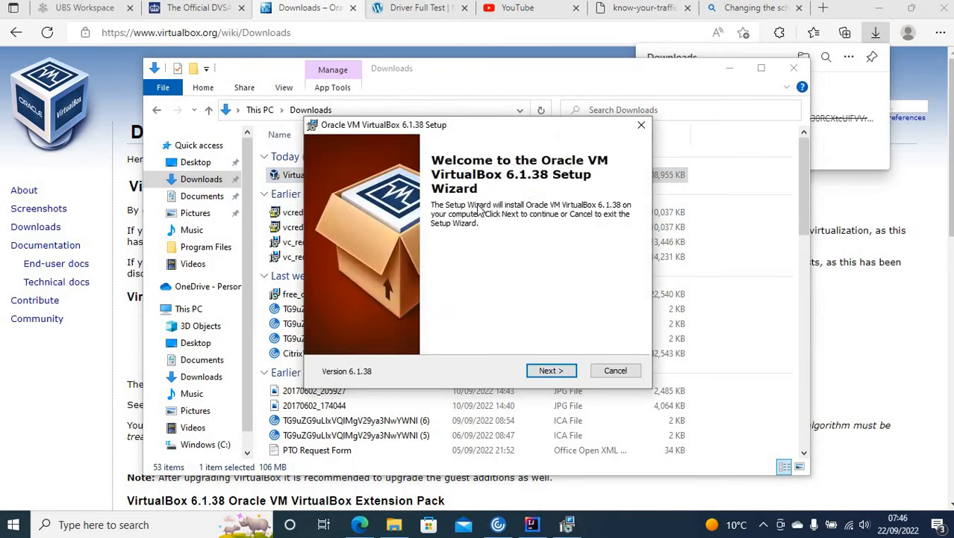
Install VirtualBox 6.1.38 with the default features, location and shortcuts, accepting the network reset, and bring the started VirtualBox Manager to the front
{"action": "left_click", "coordinate": [551, 371]}
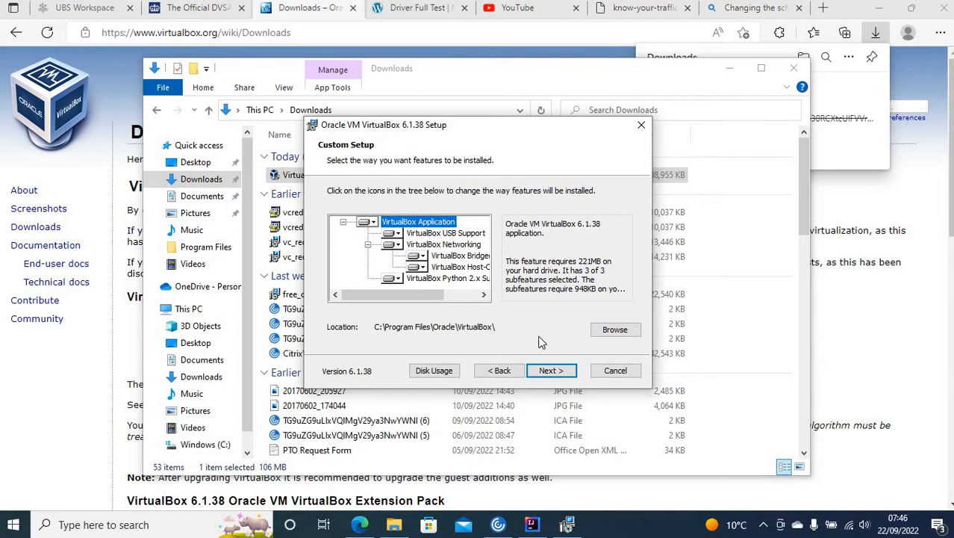
{"action": "left_click", "coordinate": [547, 372]}
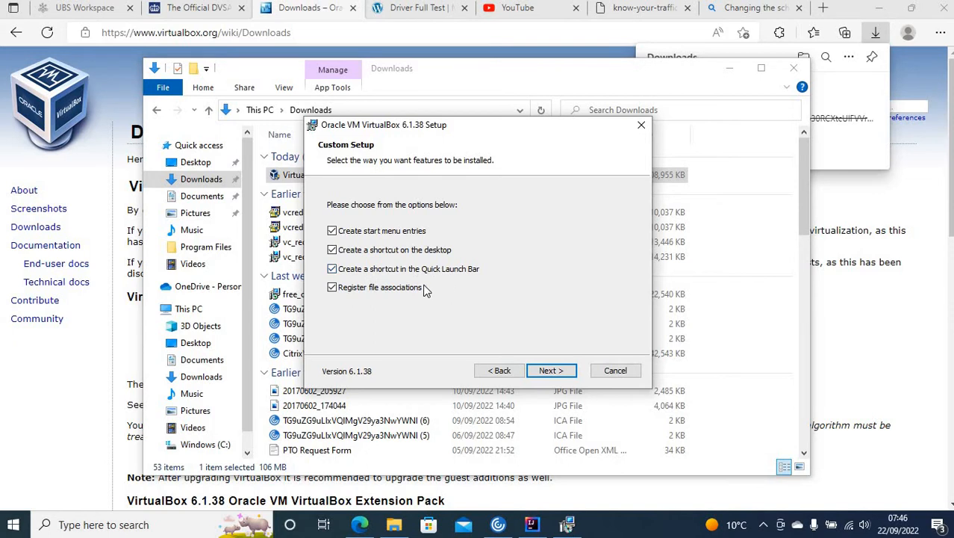
{"action": "left_click", "coordinate": [564, 372]}
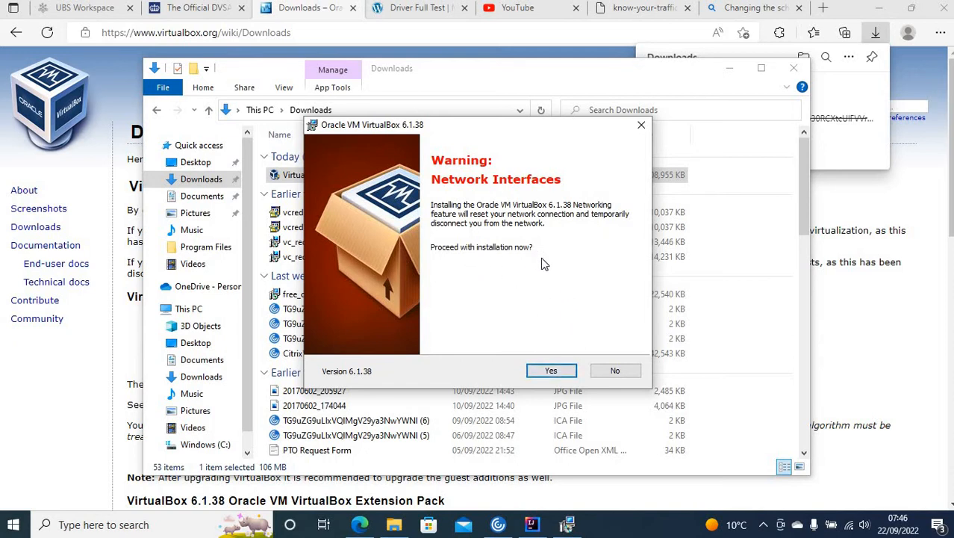
{"action": "left_click", "coordinate": [552, 371]}
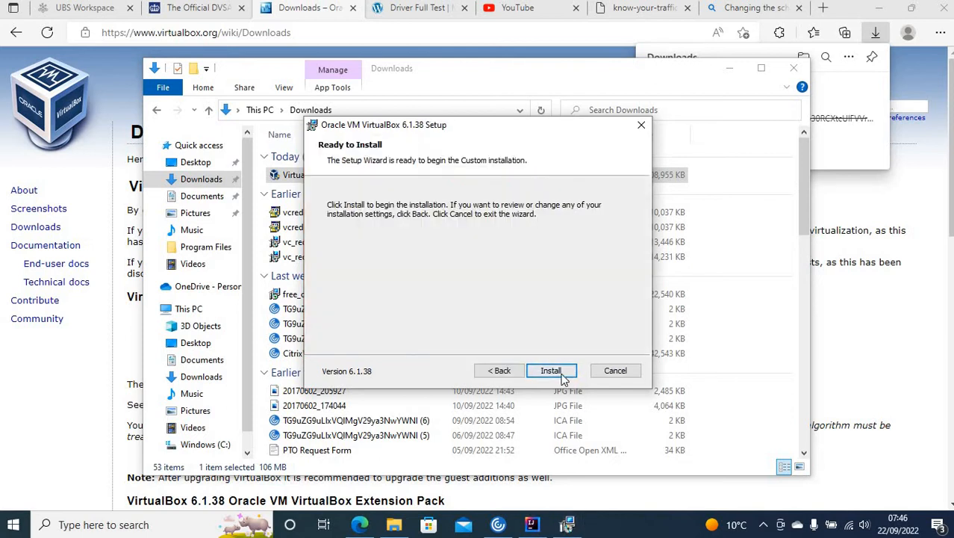
{"action": "left_click", "coordinate": [562, 374]}
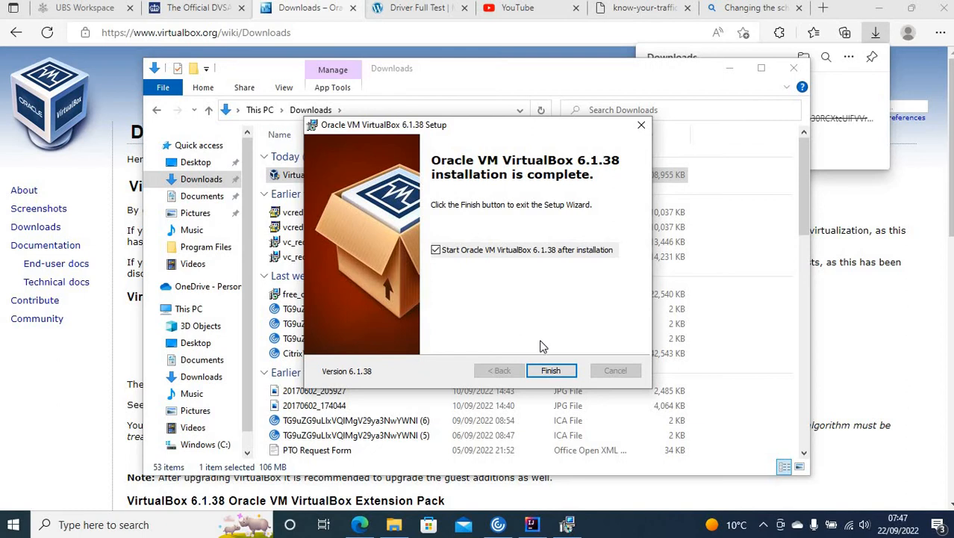
{"action": "left_click", "coordinate": [550, 369]}
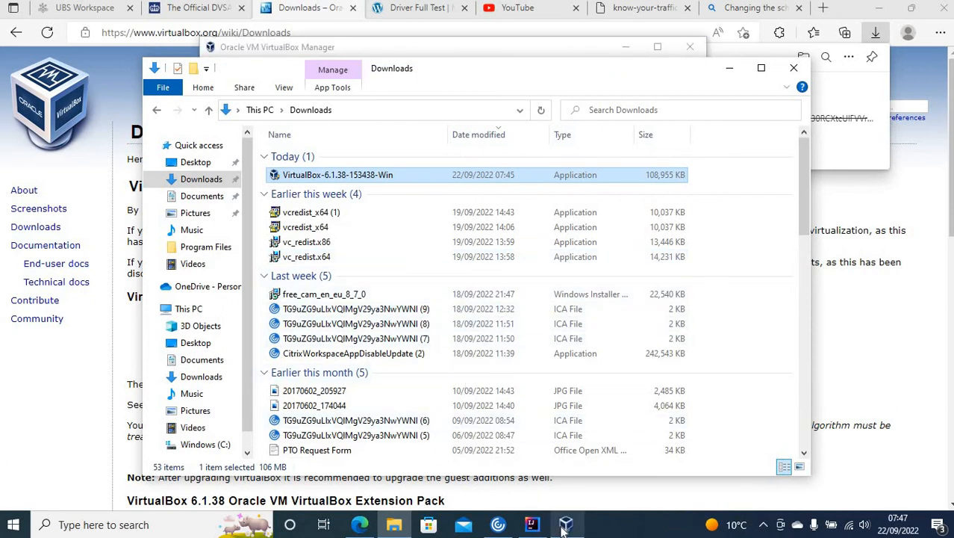
{"action": "mouse_move", "coordinate": [564, 527]}
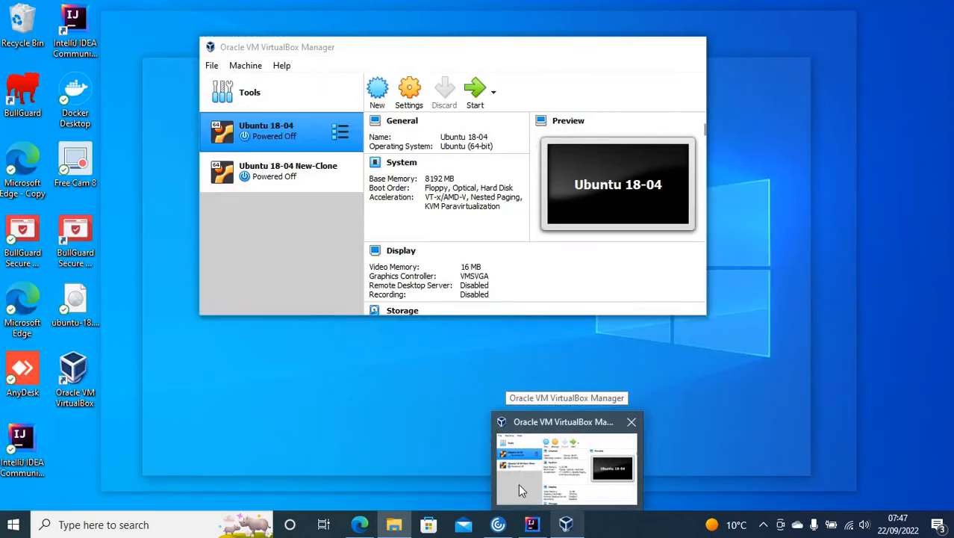
{"action": "left_click", "coordinate": [519, 484]}
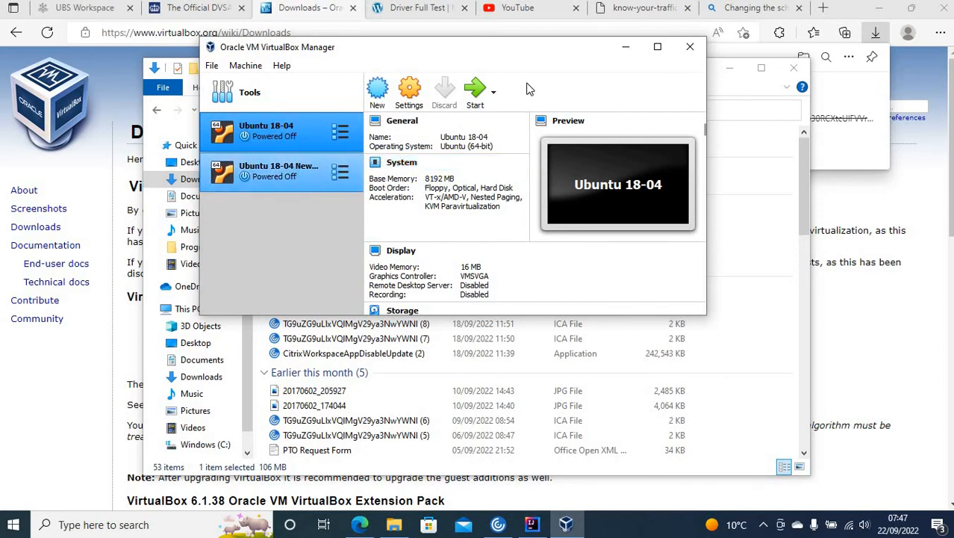
Switch to File Explorer and open the VirtualBox VMs folder in the personal user folder under C:\Users
{"action": "left_click", "coordinate": [394, 526]}
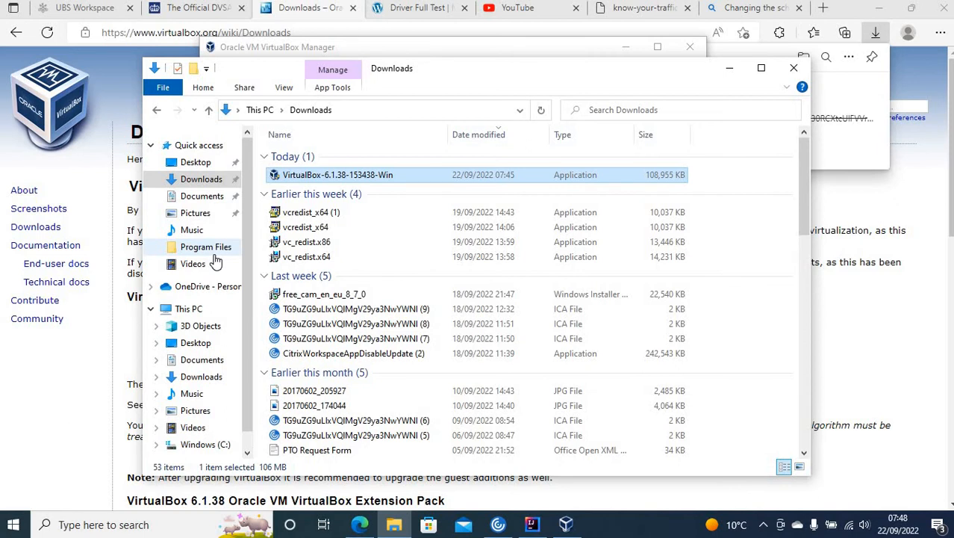
{"action": "left_click", "coordinate": [212, 445]}
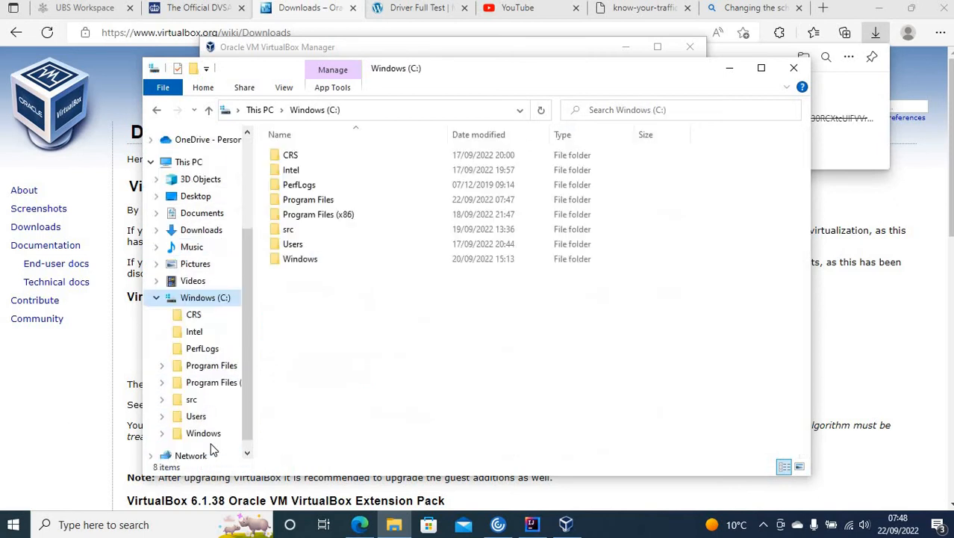
{"action": "double_click", "coordinate": [313, 244]}
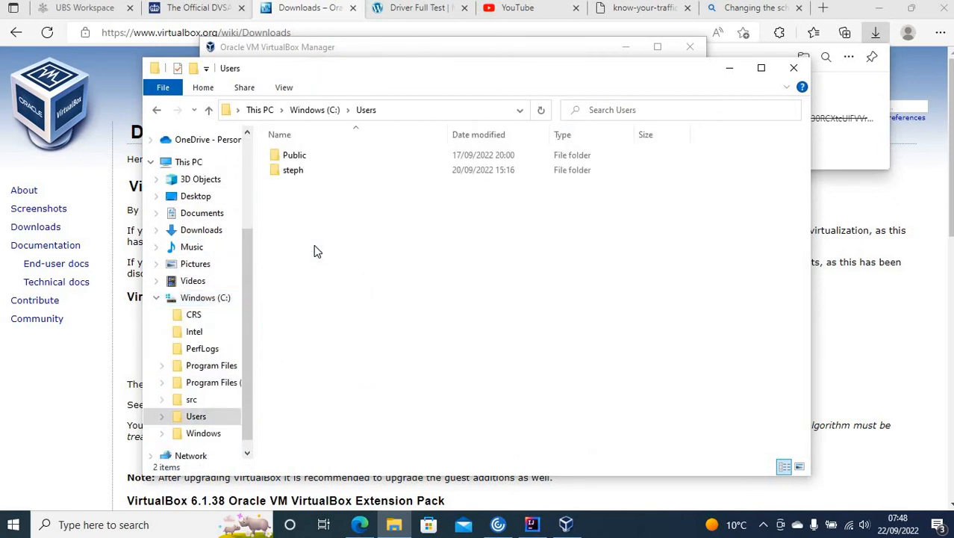
{"action": "double_click", "coordinate": [311, 170]}
{"action": "left_click", "coordinate": [310, 170]}
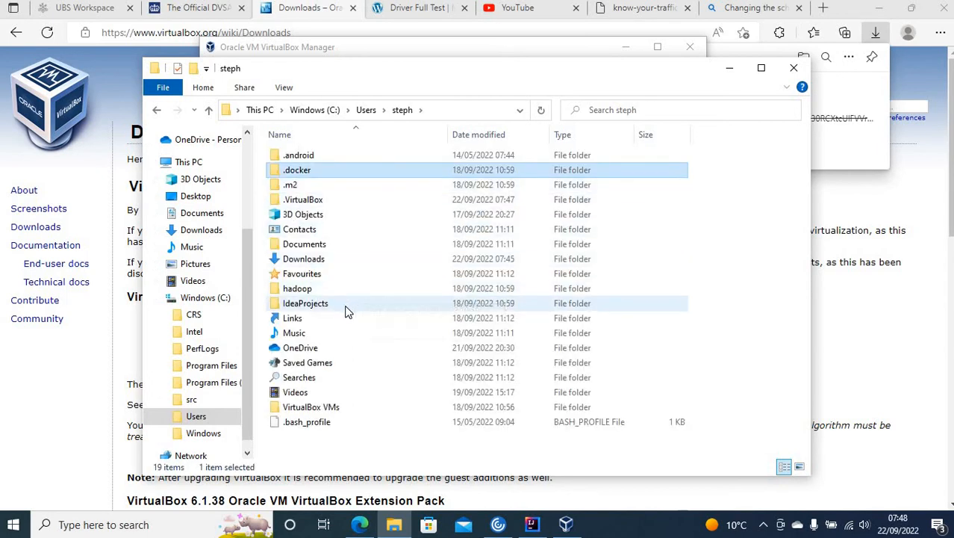
{"action": "double_click", "coordinate": [311, 408]}
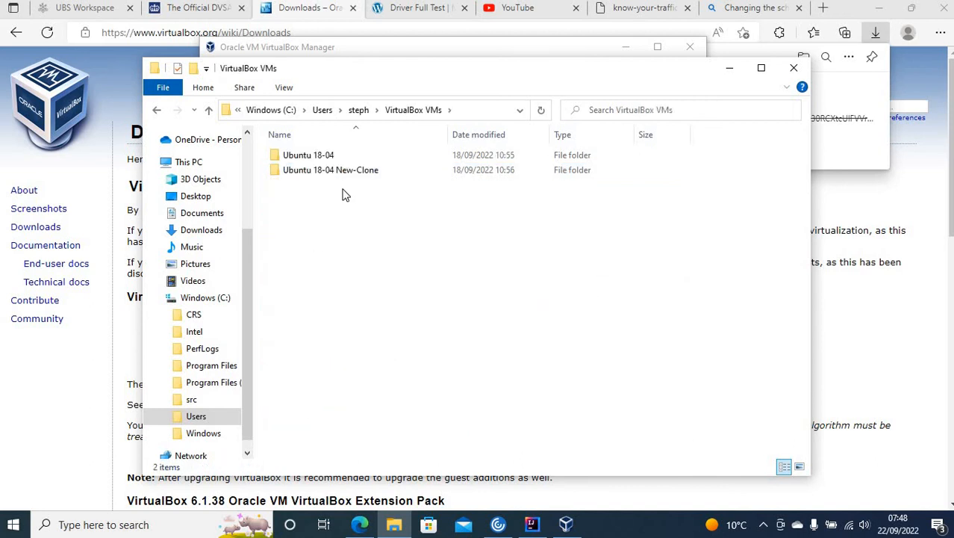
Examine the contents and the size properties of the Ubuntu 18-04 virtual machine folder
{"action": "double_click", "coordinate": [329, 155]}
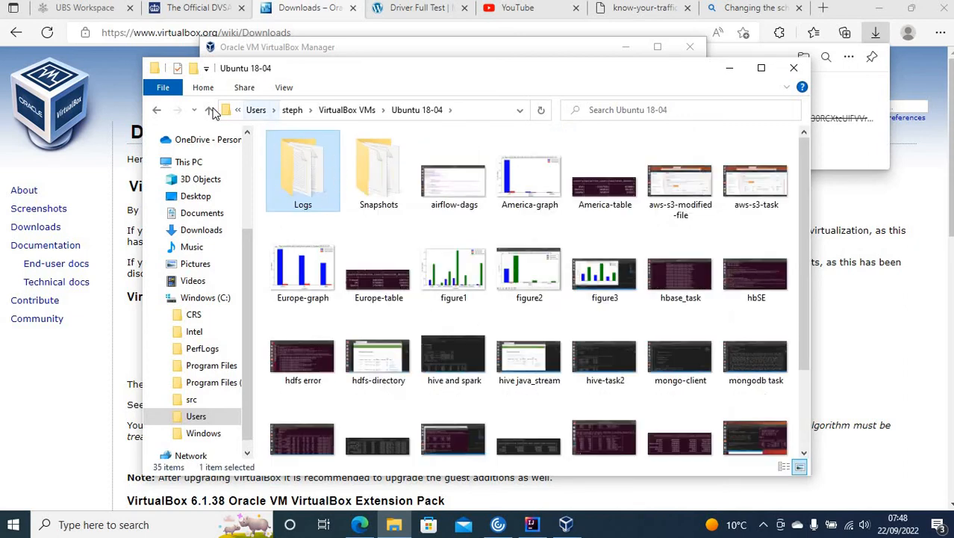
{"action": "left_click", "coordinate": [156, 110]}
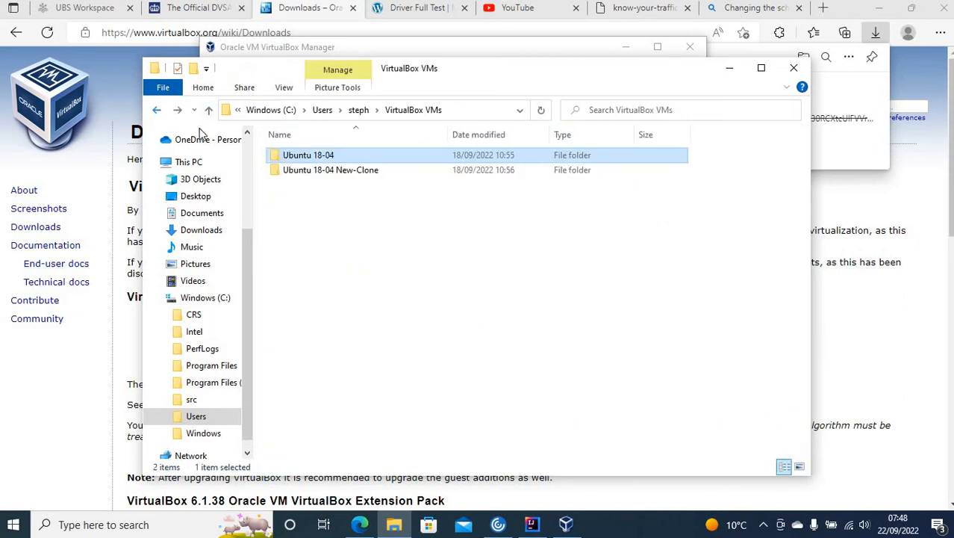
{"action": "right_click", "coordinate": [295, 160]}
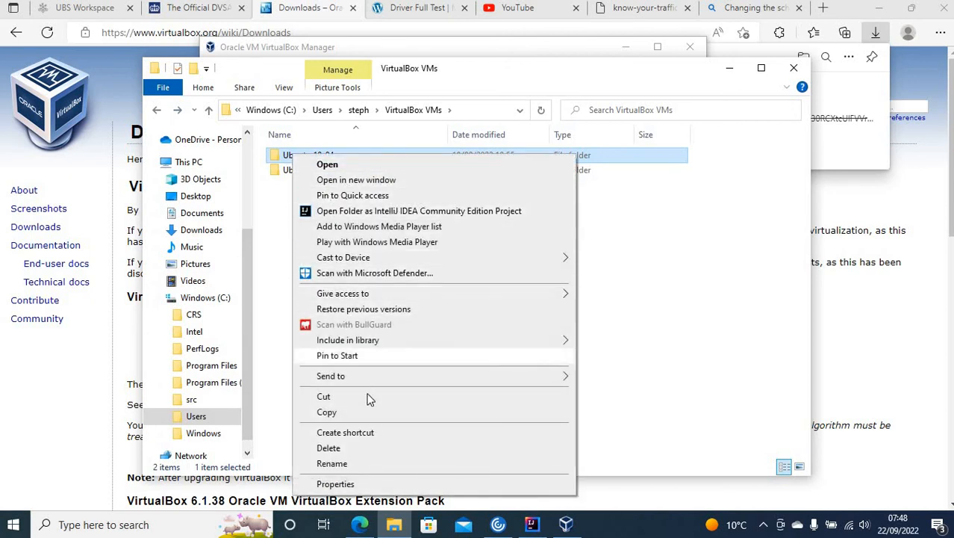
{"action": "left_click", "coordinate": [335, 484]}
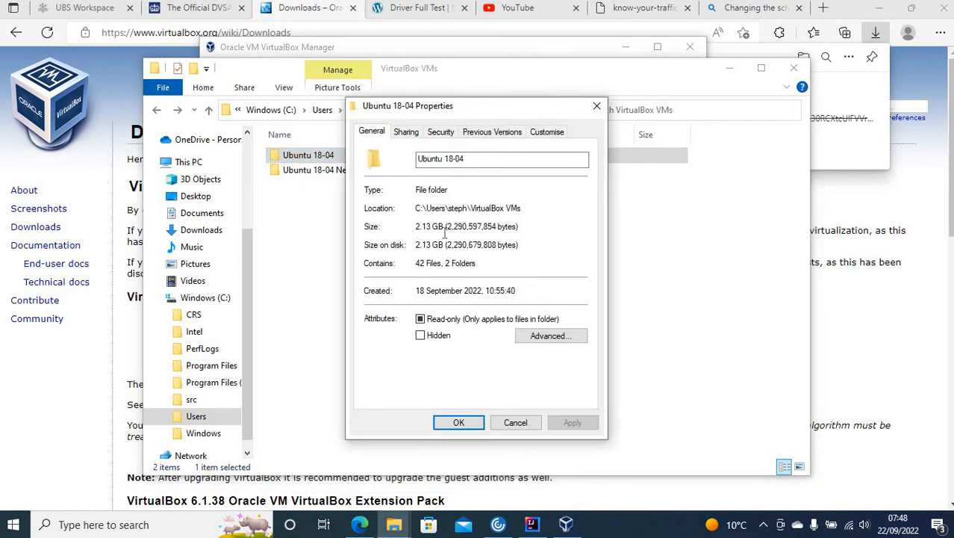
{"action": "left_click", "coordinate": [598, 108]}
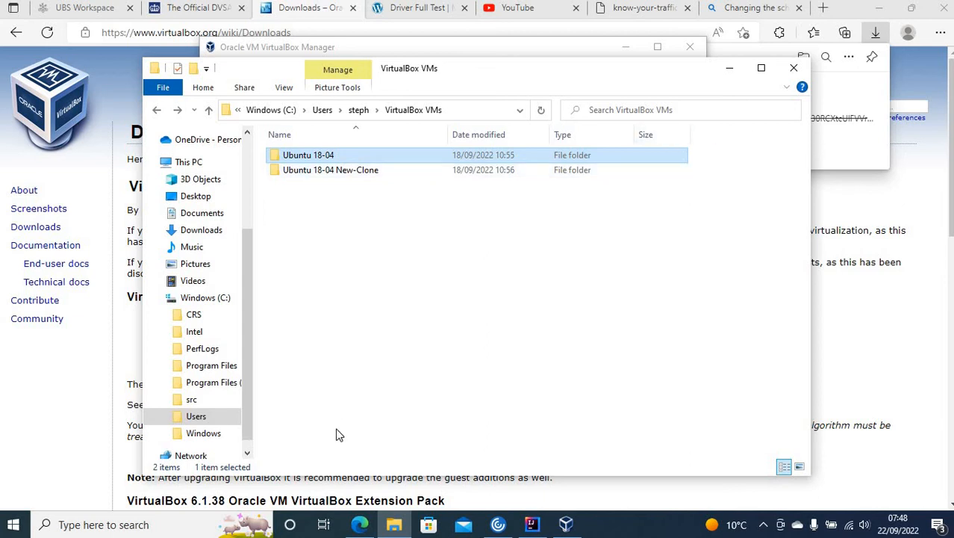
Switch to VirtualBox Manager, try to start the Ubuntu 18-04 virtual machine, and minimize the manager window
{"action": "left_click", "coordinate": [566, 524]}
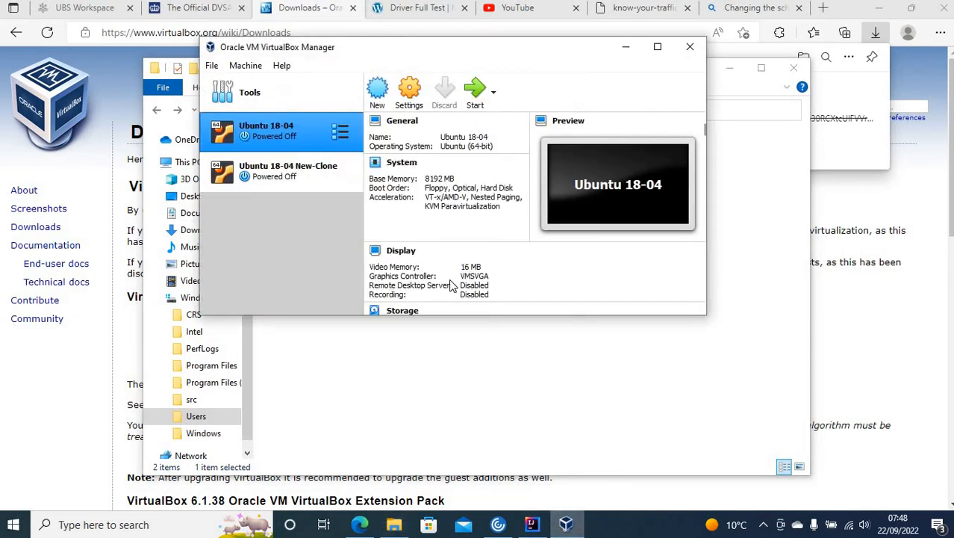
{"action": "left_click", "coordinate": [475, 103]}
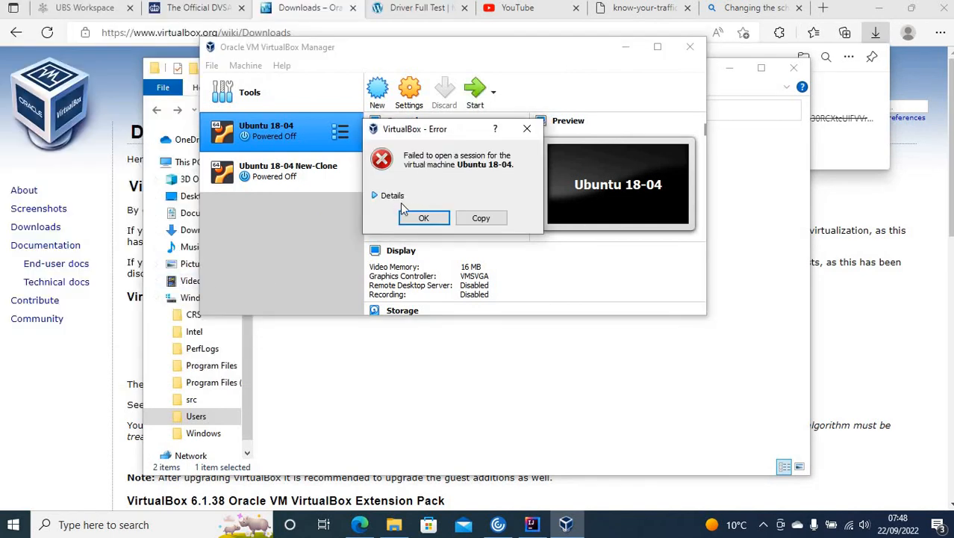
{"action": "left_click", "coordinate": [423, 218]}
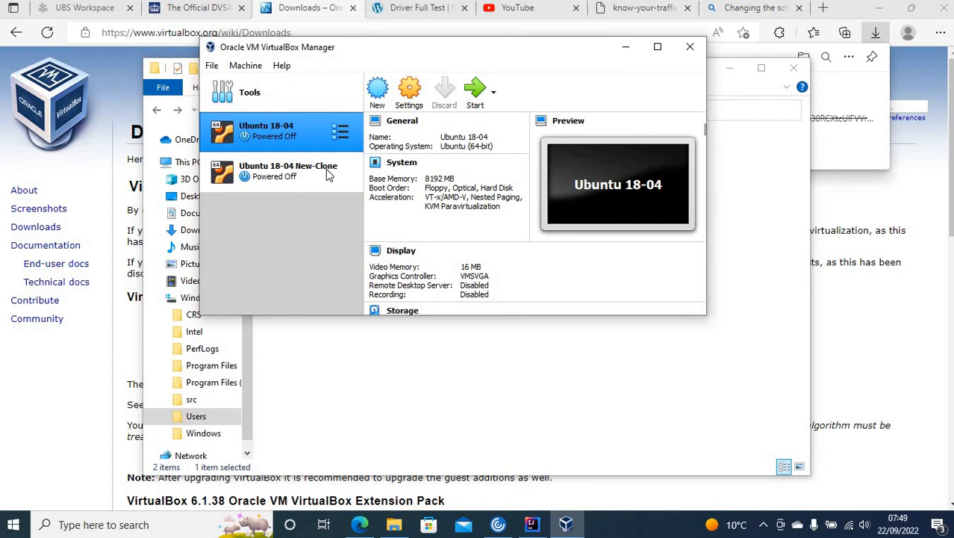
{"action": "left_click", "coordinate": [622, 52]}
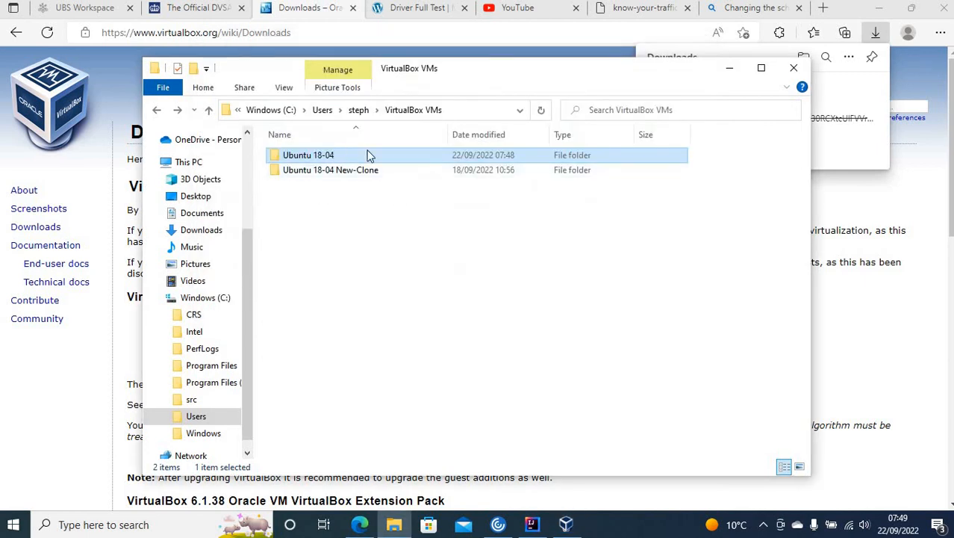